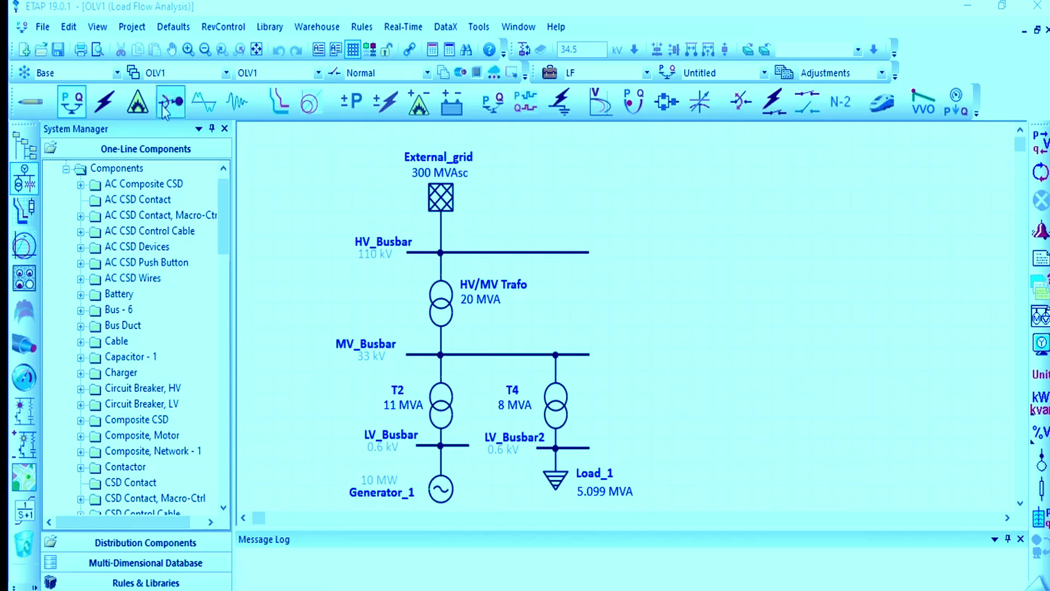
- Switch to short-circuit analysis and set the study case ID to SC_1
left_click(100, 102)
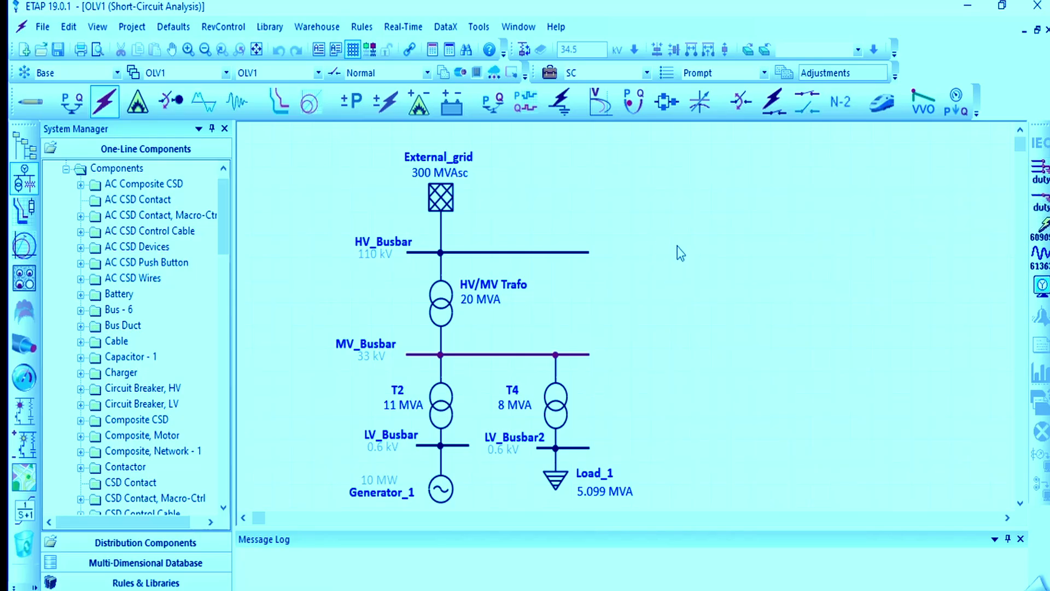
left_click(493, 254)
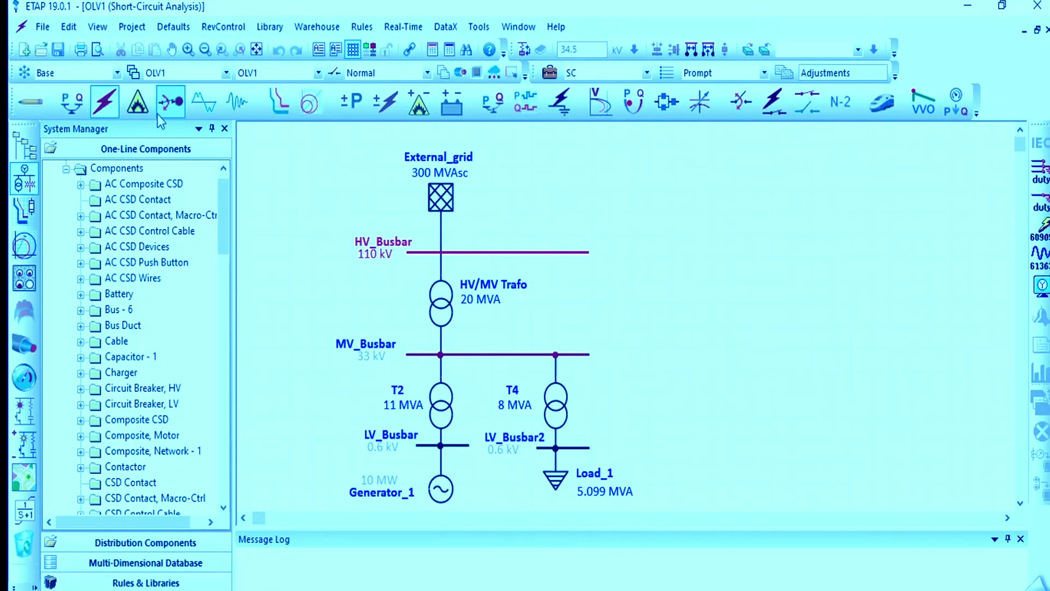
left_click(550, 73)
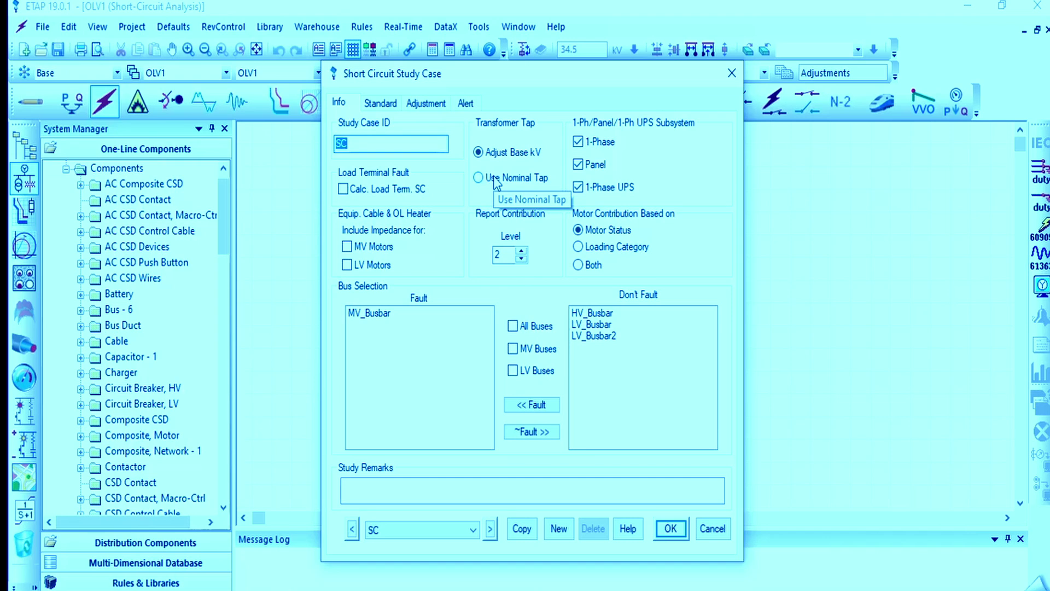
key("Right")
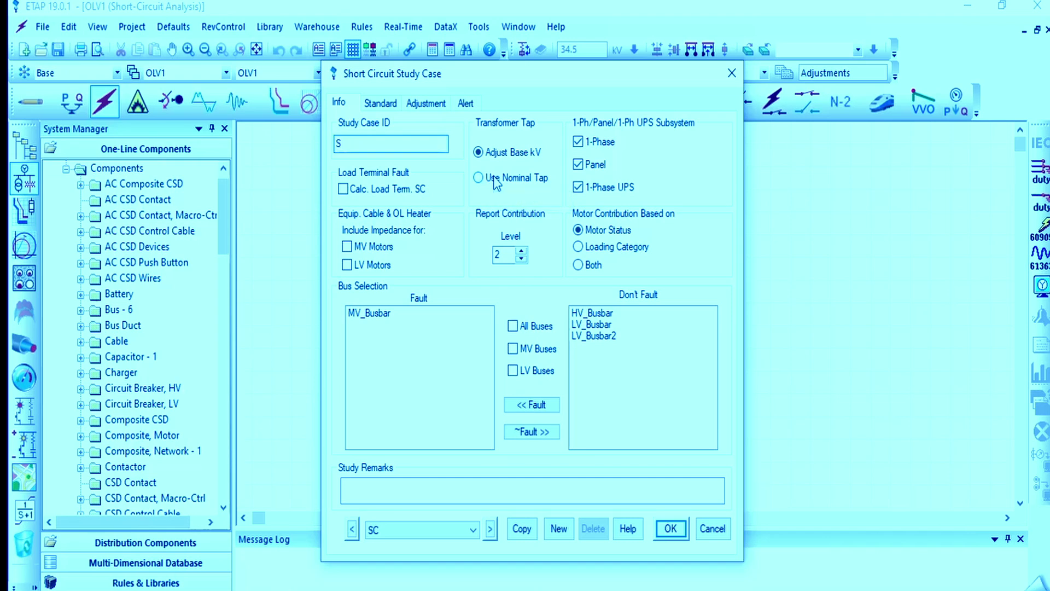
type("hort_Circui")
key("BackSpace")
key("BackSpace")
key("BackSpace")
key("BackSpace")
key("BackSpace")
key("BackSpace")
key("BackSpace")
type("C_1")
- Move MV_Busbar out of the study case's faulted buses, leaving the report contribution level at 2
left_click(381, 314)
left_click(553, 430)
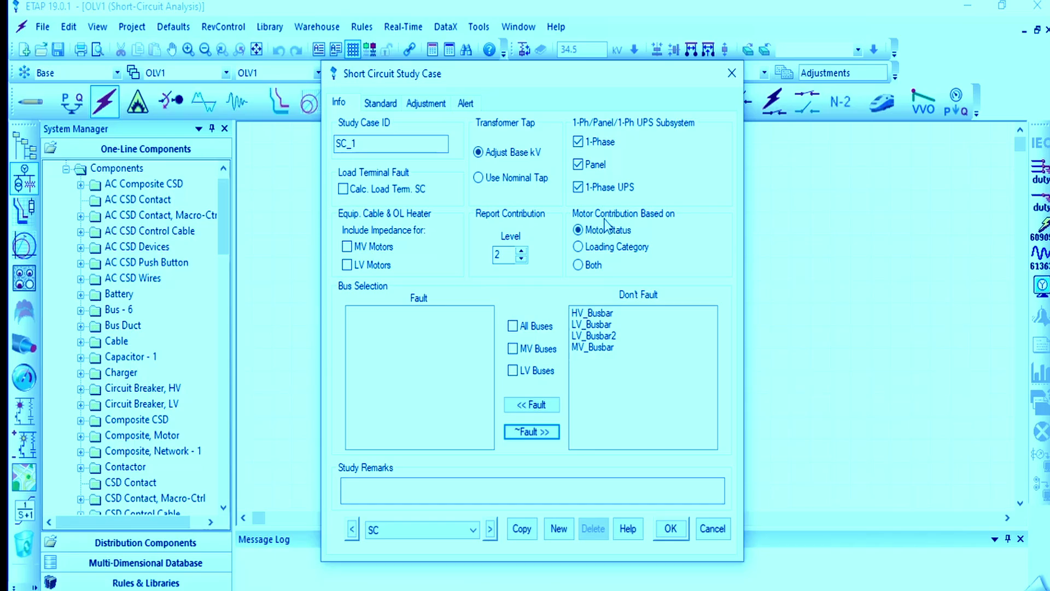
left_click(521, 250)
left_click(521, 259)
left_click_drag(512, 255, 468, 259)
- Place the study case dialog clear of the one-line diagram and assign MV_Busbar as the faulted bus
left_click_drag(460, 76, 425, 56)
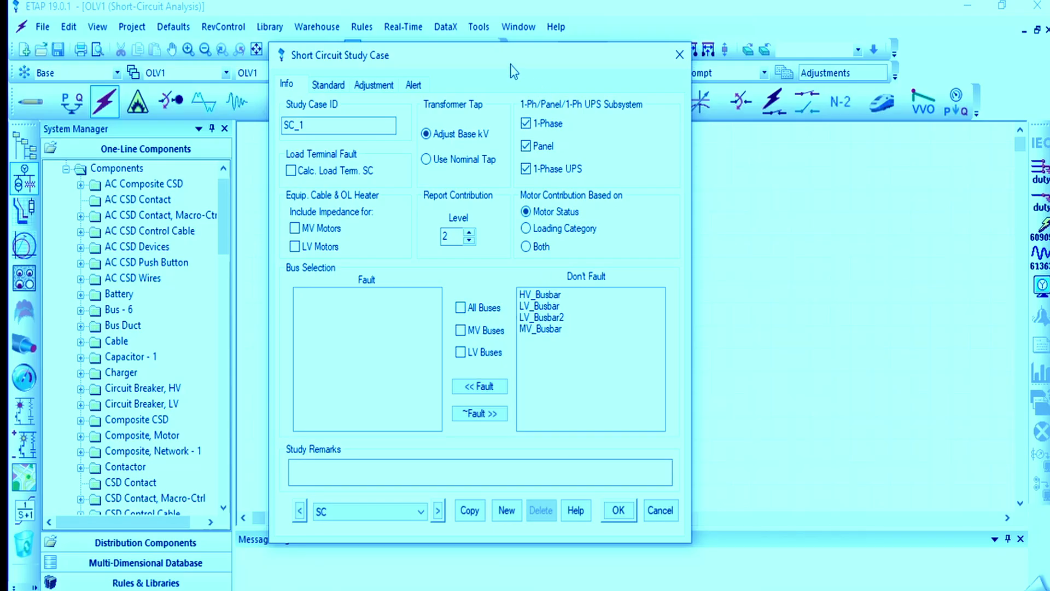
left_click_drag(510, 63, 831, 54)
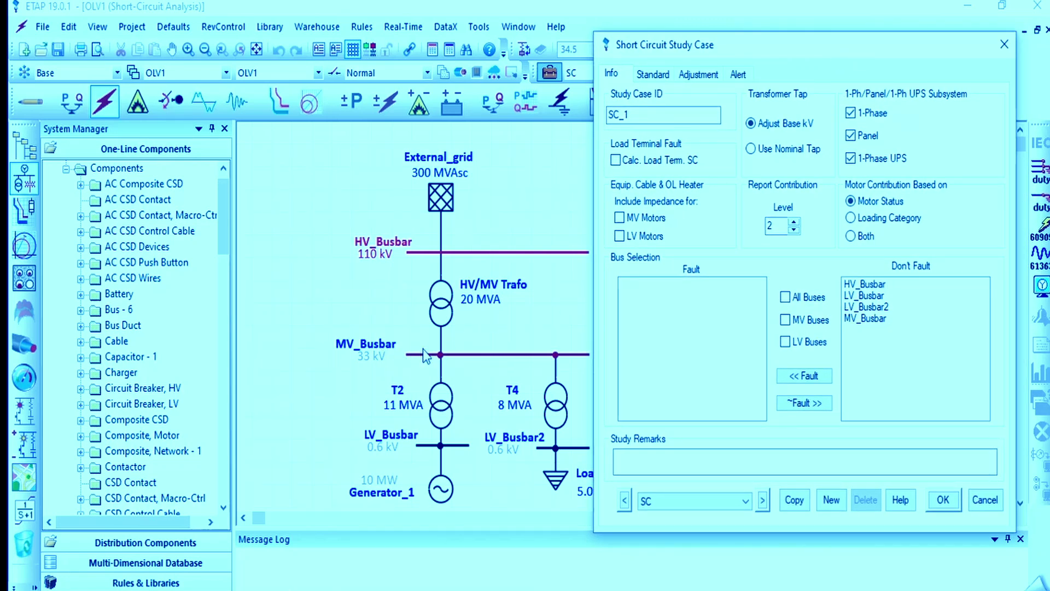
left_click(870, 319)
left_click(812, 378)
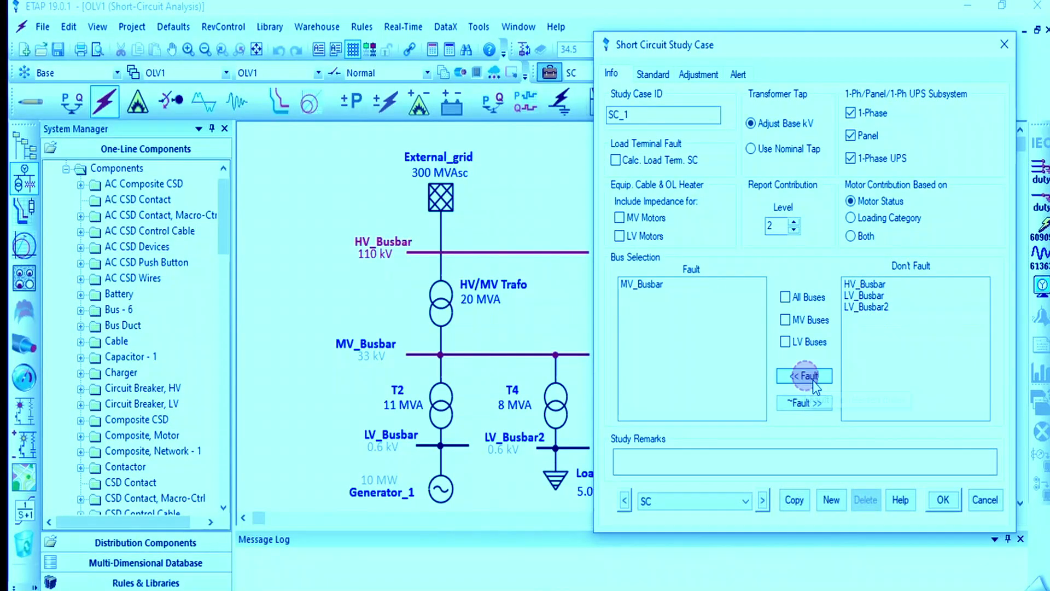
- Review the study case's standard, adjustment and alert settings and accept the study case
left_click(651, 74)
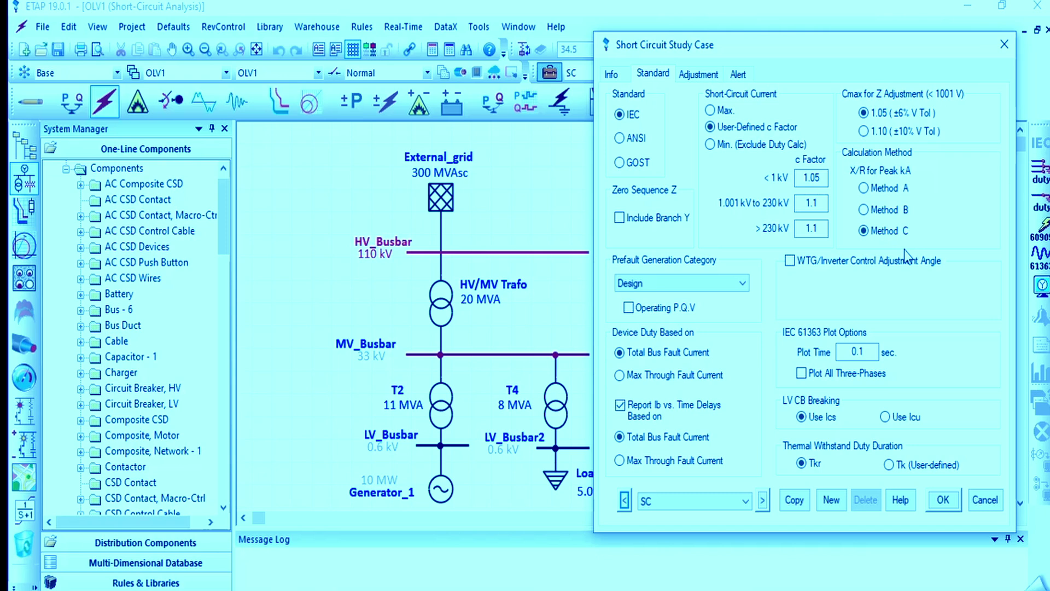
left_click(697, 75)
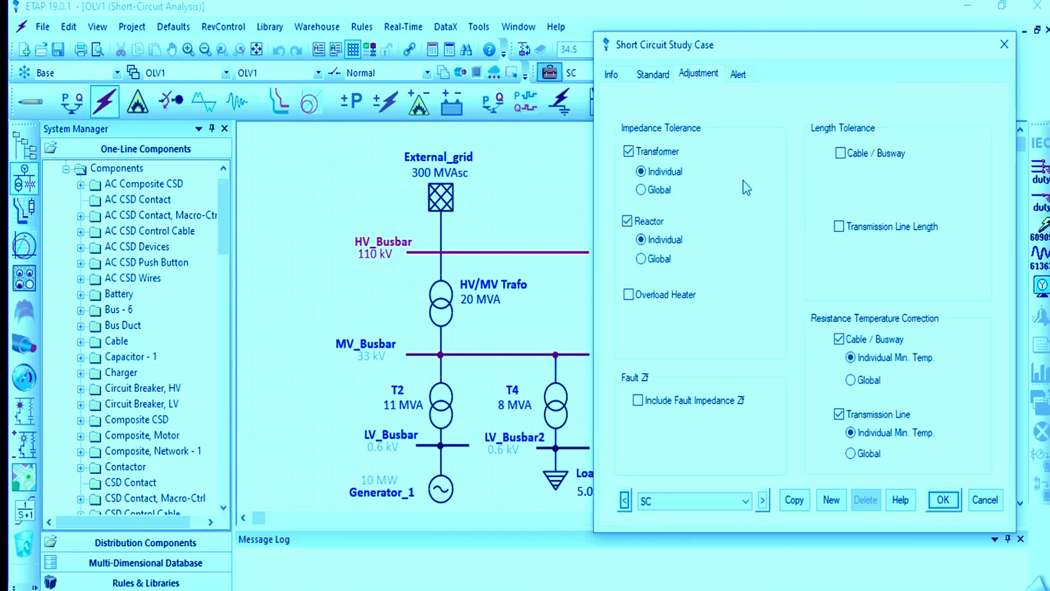
left_click(741, 75)
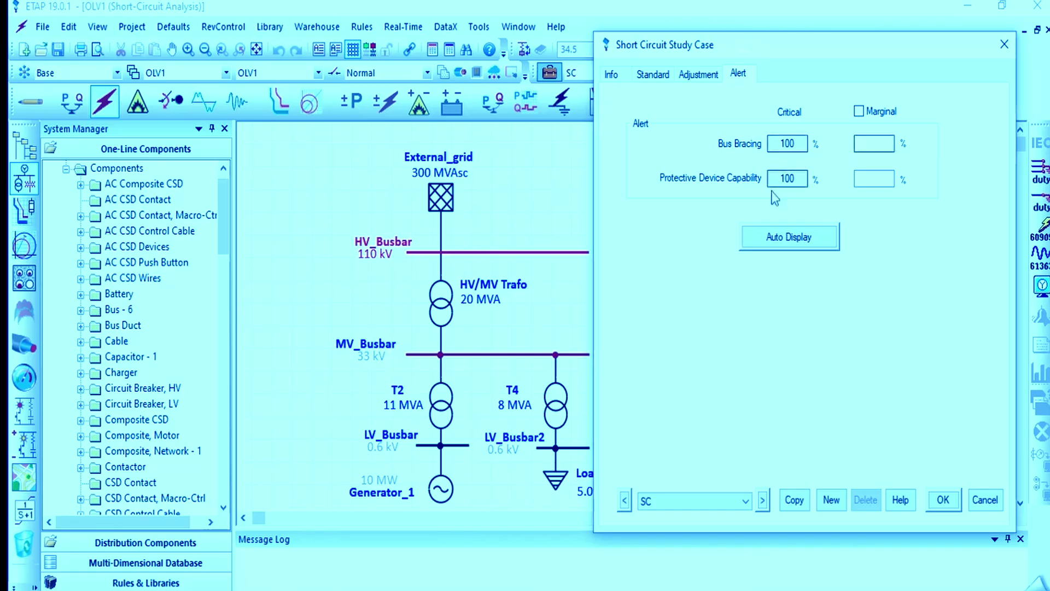
left_click(941, 501)
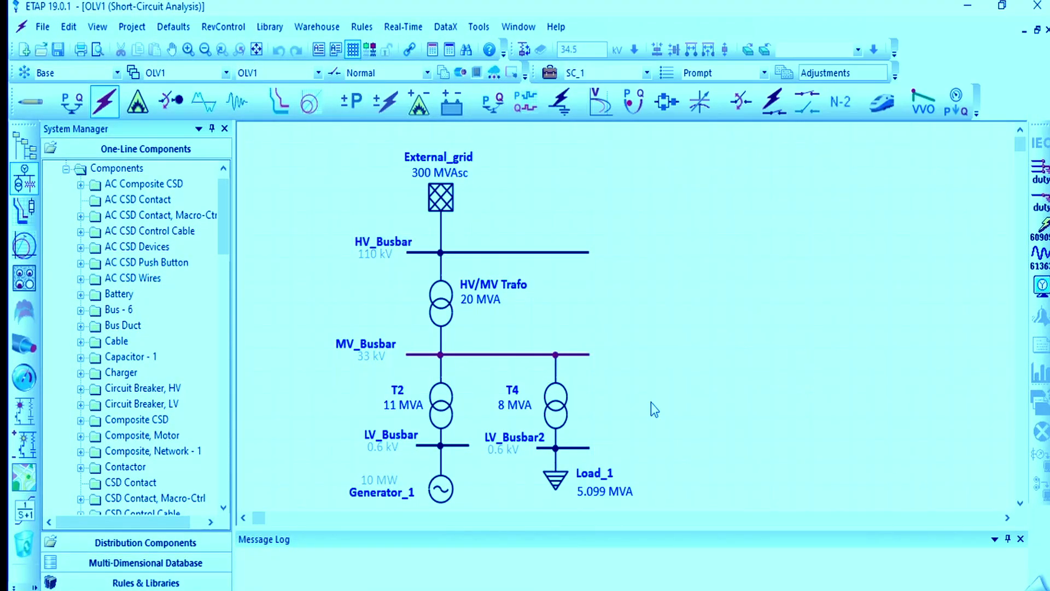
left_click_drag(607, 334, 573, 377)
left_click_drag(621, 329, 567, 379)
left_click(652, 379)
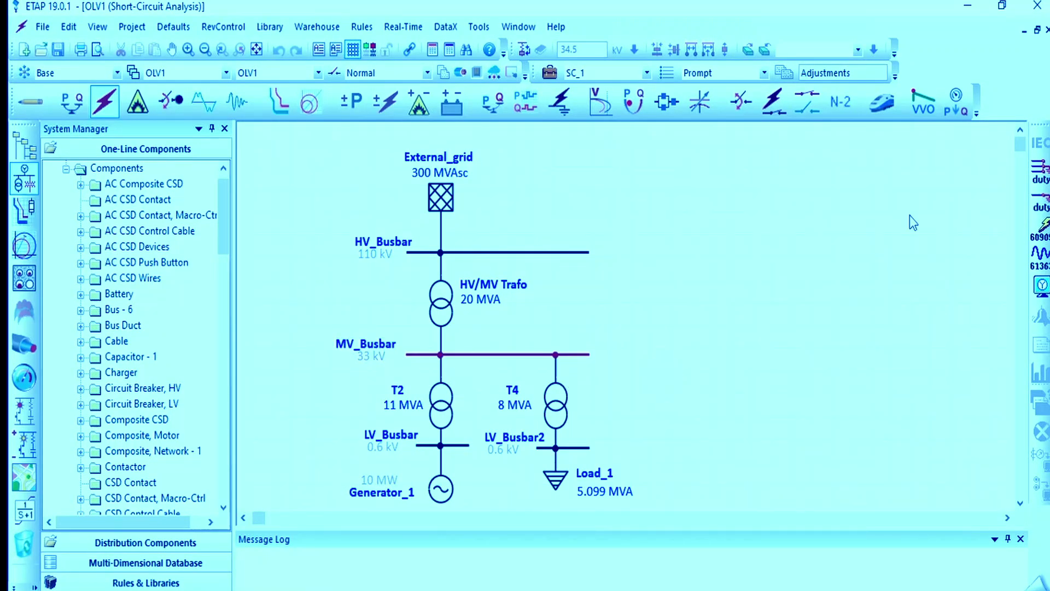
- Run the 3-phase device duty calculation per IEC 60909 with the output report named Short_Circuit_1
left_click(1039, 175)
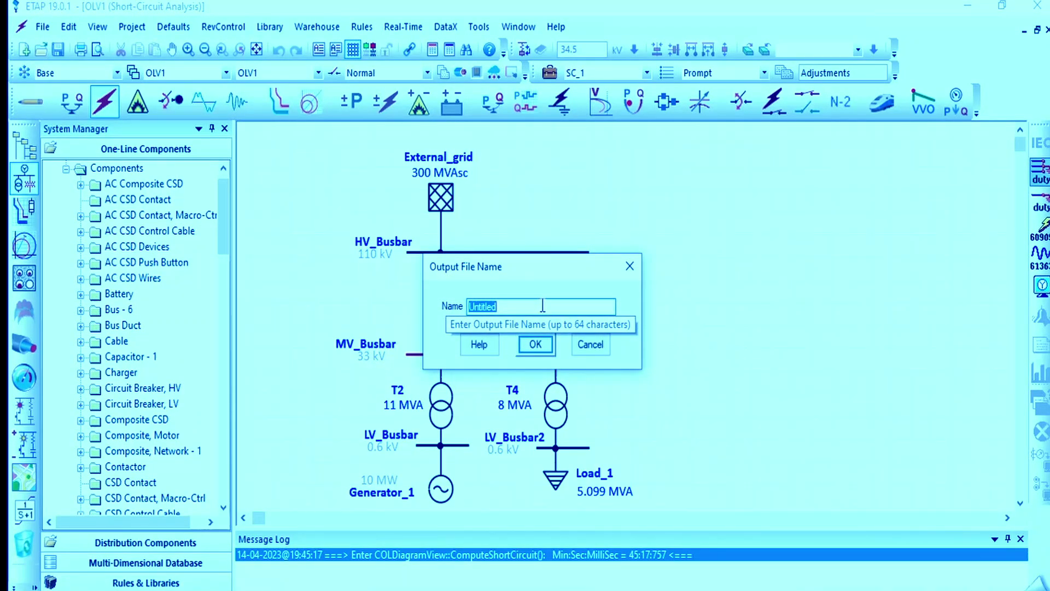
type("S")
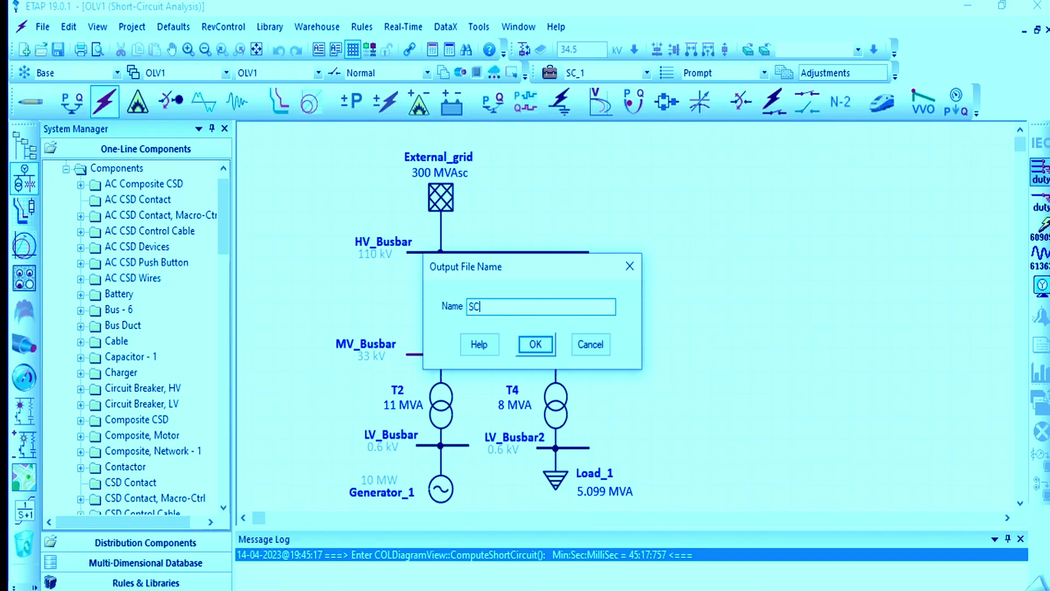
type("hort_Cirtcu")
key("BackSpace")
key("BackSpace")
key("BackSpace")
type("cuit_")
left_click(541, 351)
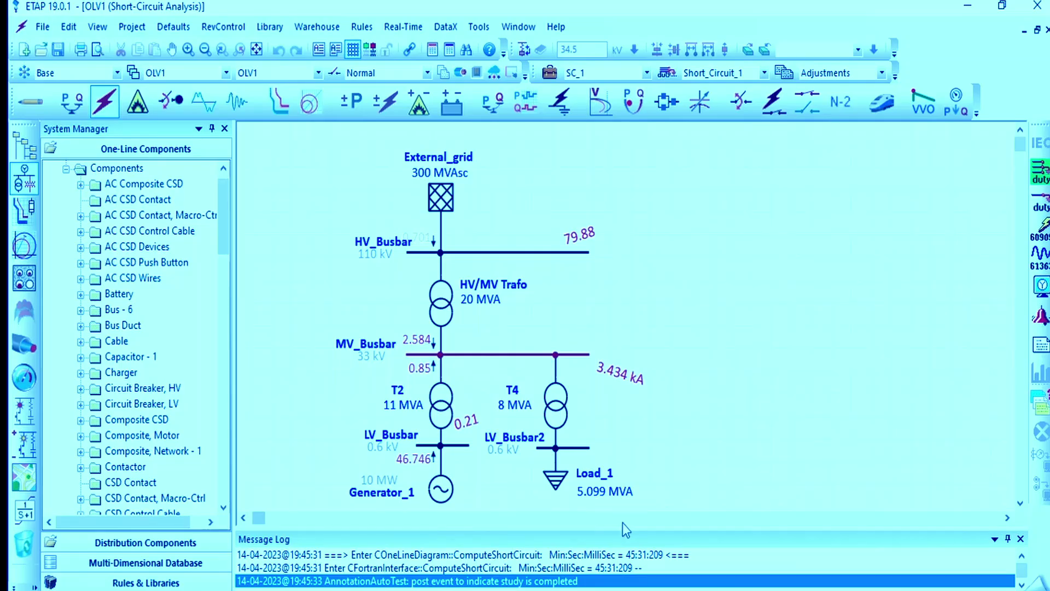
- Examine the message log entries of the short-circuit study
left_click_drag(622, 527, 623, 518)
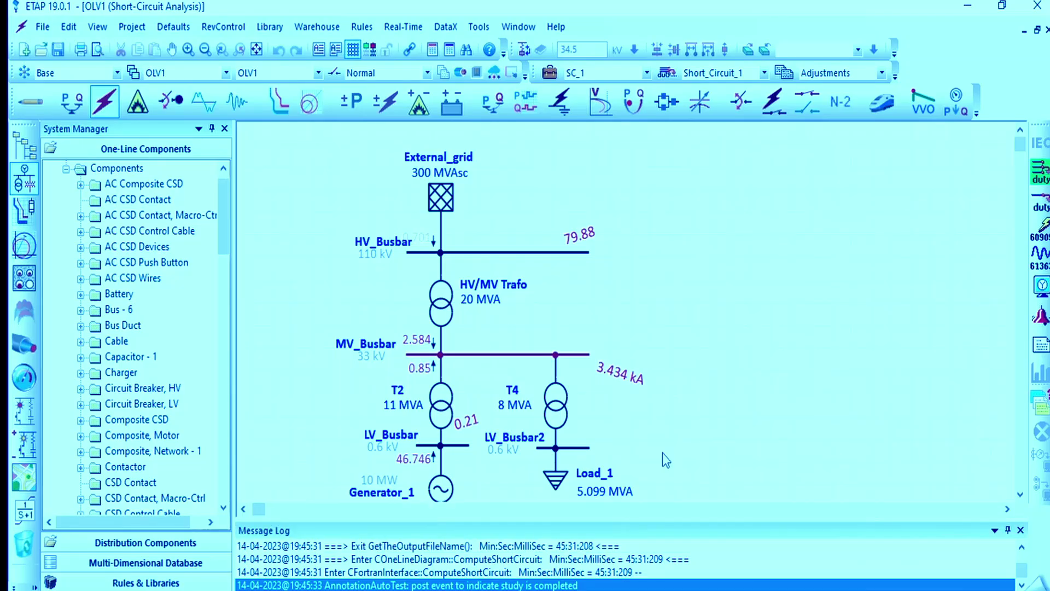
scroll(698, 338, "down", 2)
scroll(698, 338, "up", 2)
left_click_drag(658, 518, 658, 534)
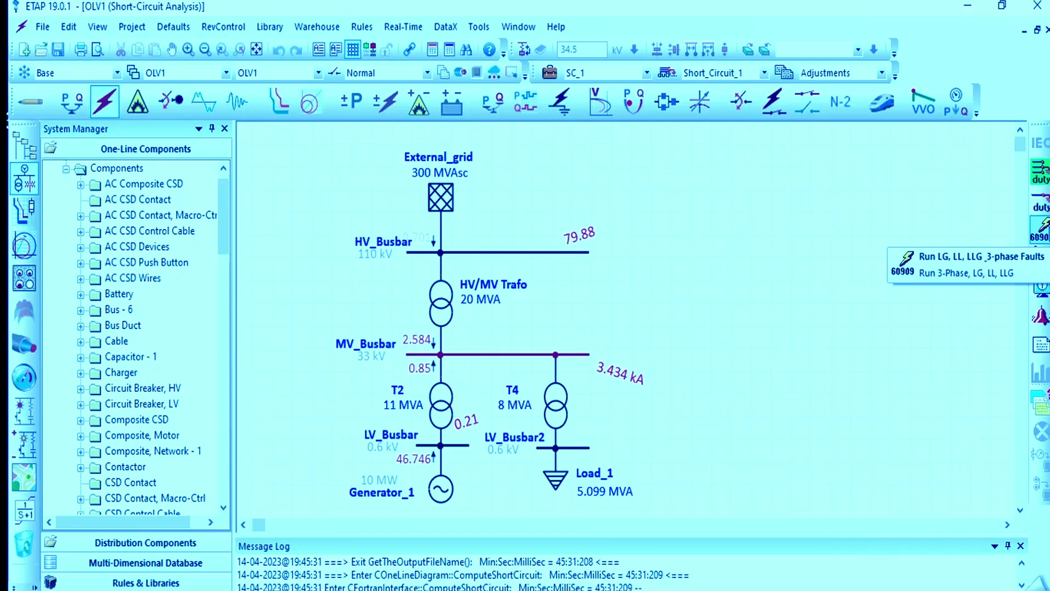
- Run the LG, LL, LLG and 3-phase fault calculation and review External_grid's rating and short-circuit data
left_click(1041, 225)
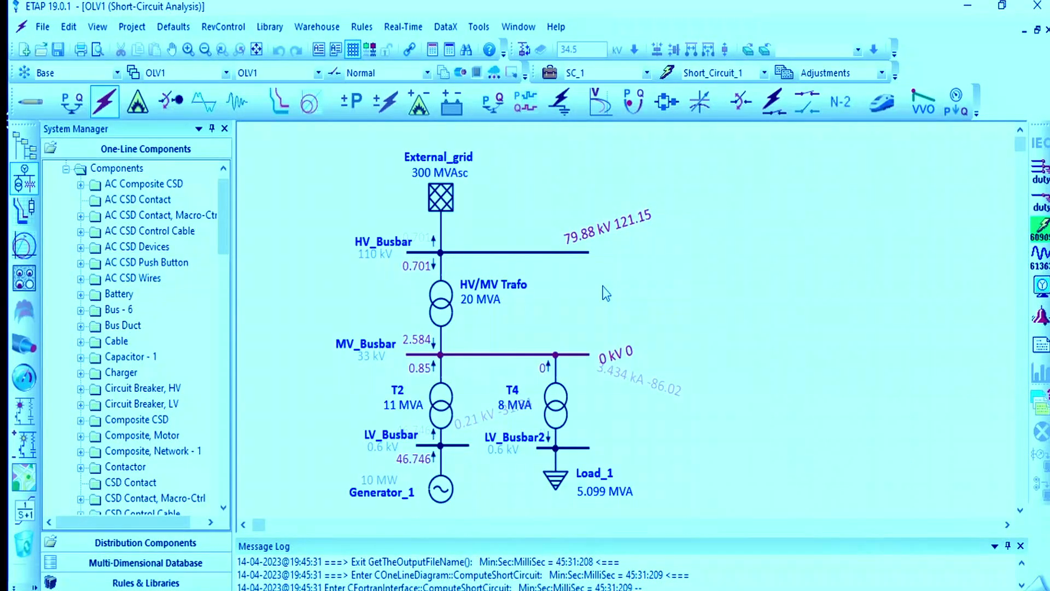
double_click(453, 199)
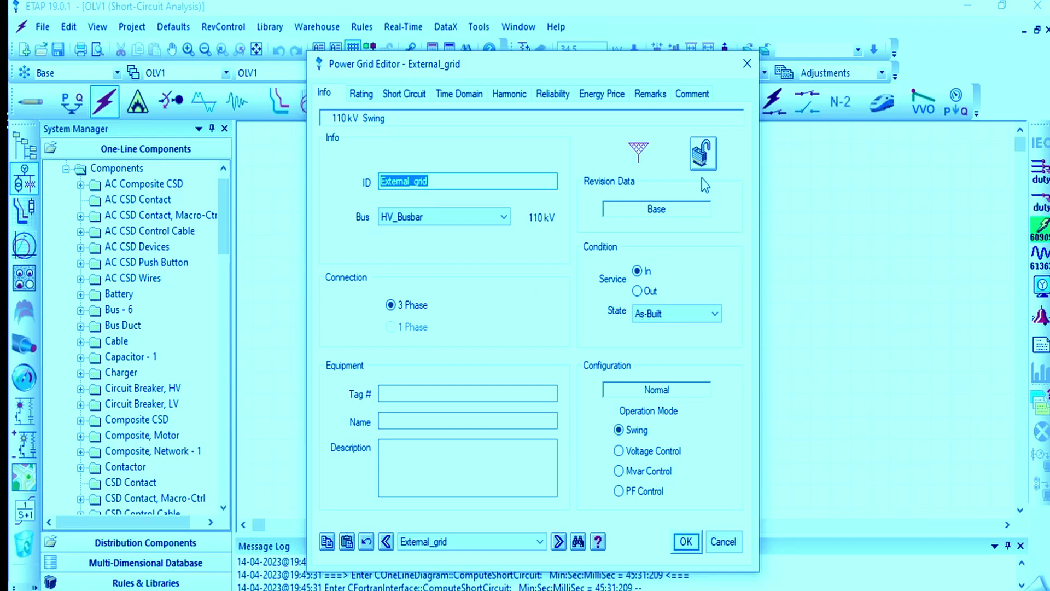
left_click(377, 97)
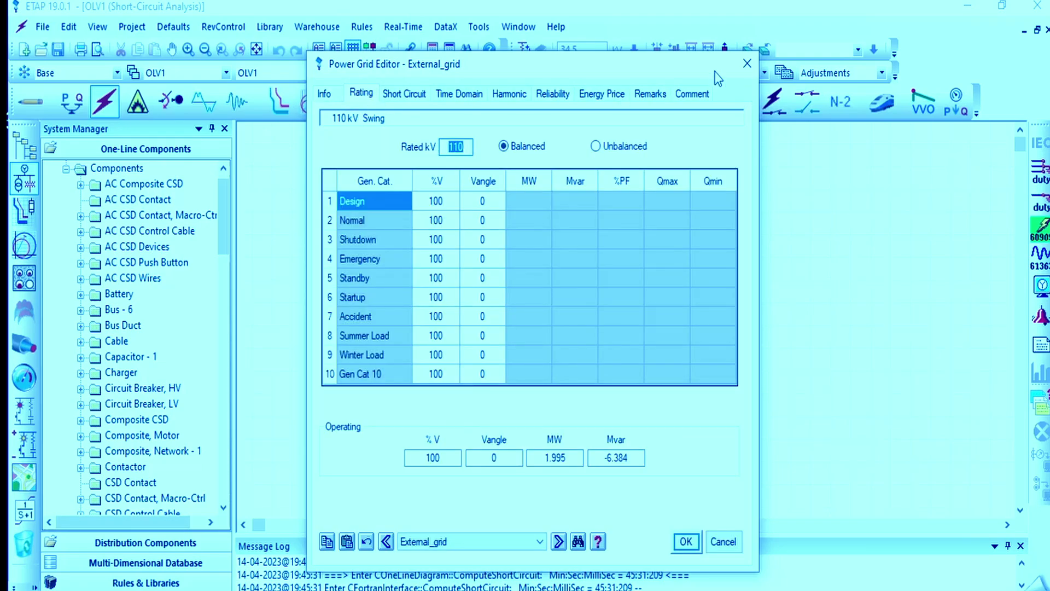
left_click(399, 94)
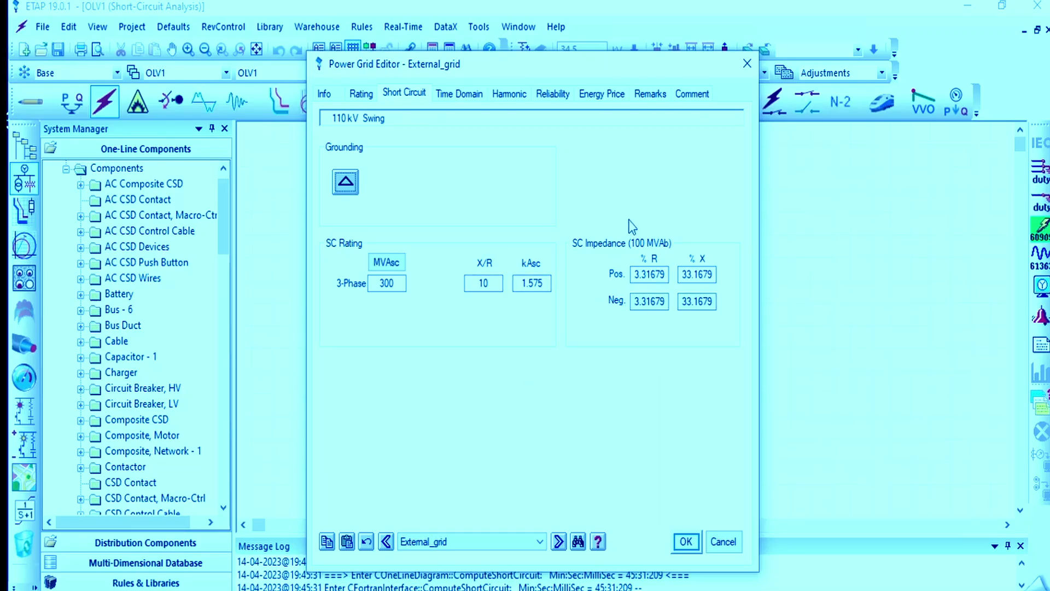
left_click(686, 542)
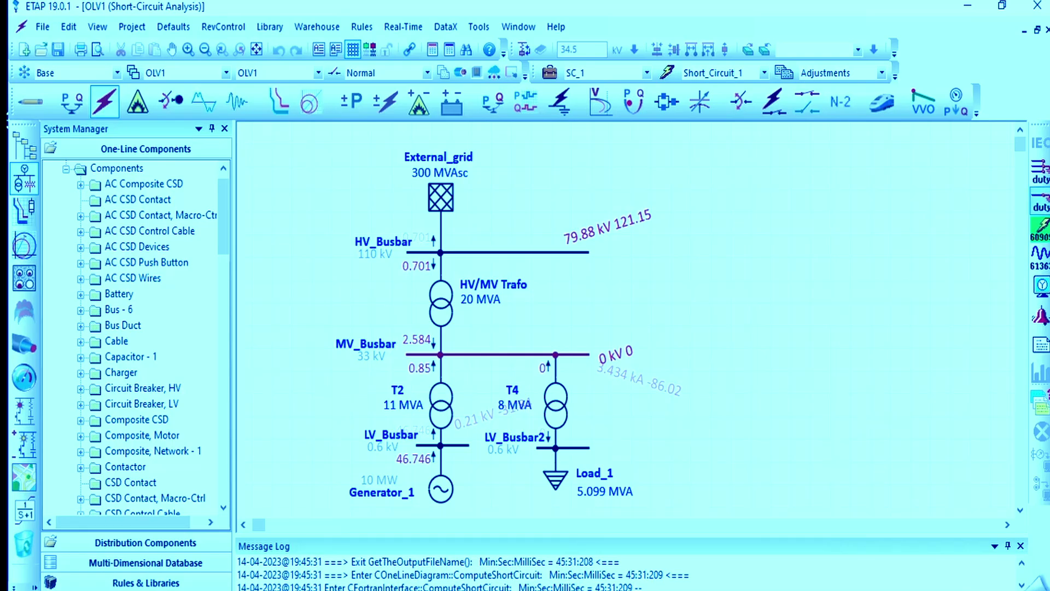
- Recalculate the LG, LL, LLG and 3-phase faults, followed by the IEC 60909 3-phase device duty
left_click(1037, 229)
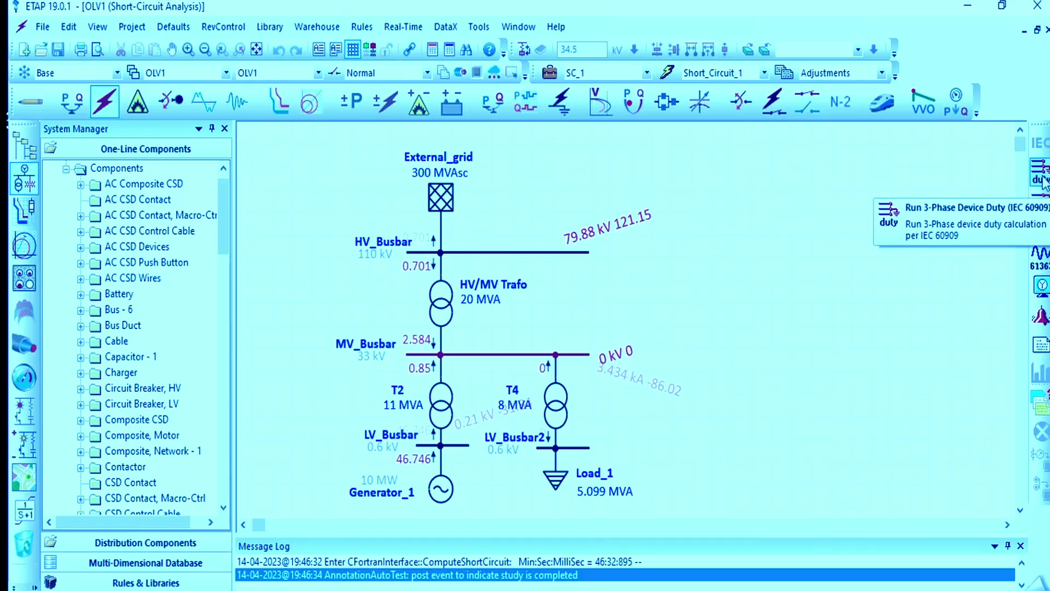
left_click(1041, 178)
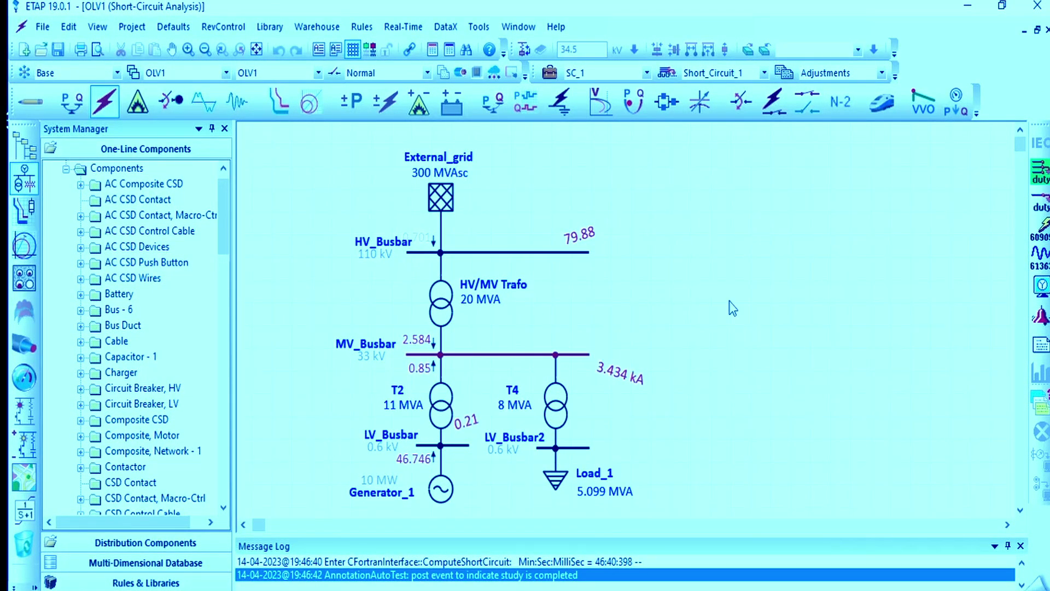
- Check the short-circuit alert view for critical and marginal device alerts and close it
left_click(1040, 320)
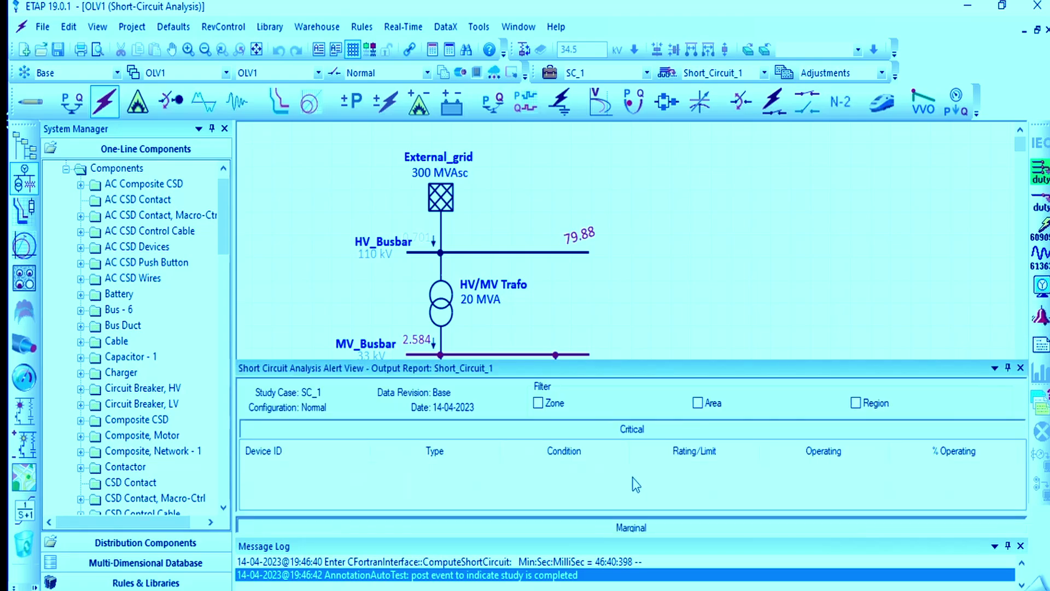
left_click(1021, 368)
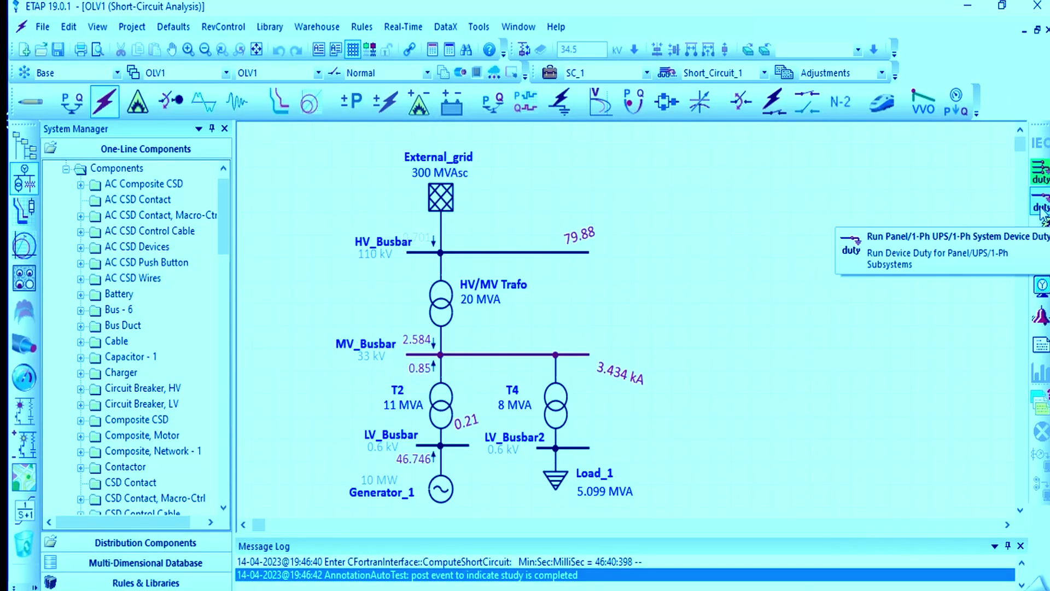
- Try the panel, 1-phase UPS and 1-phase system device duty calculation, and return to the 3-phase device duty results on the diagram
left_click(1042, 208)
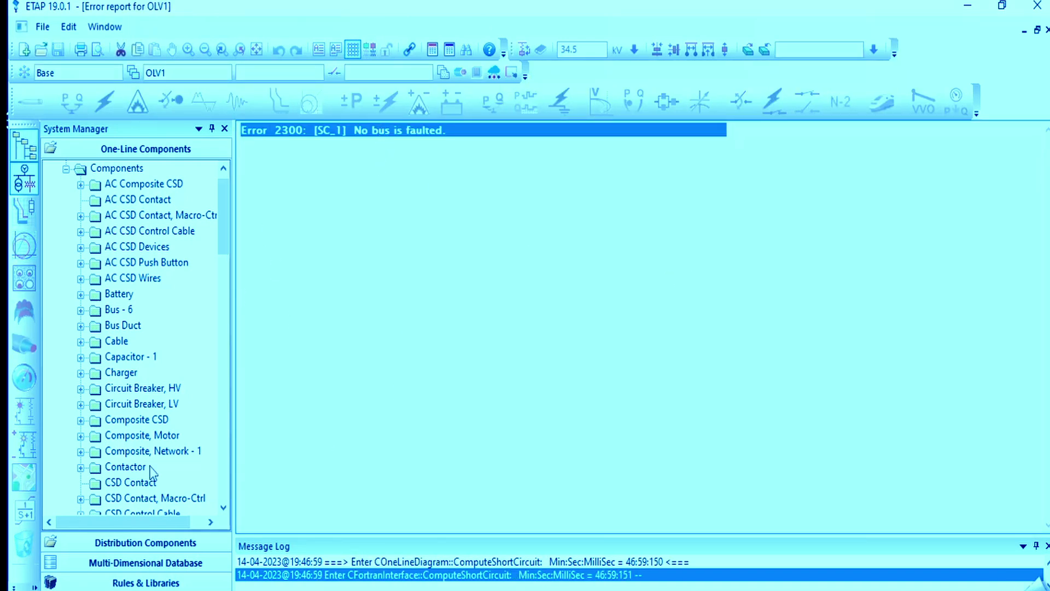
left_click(27, 189)
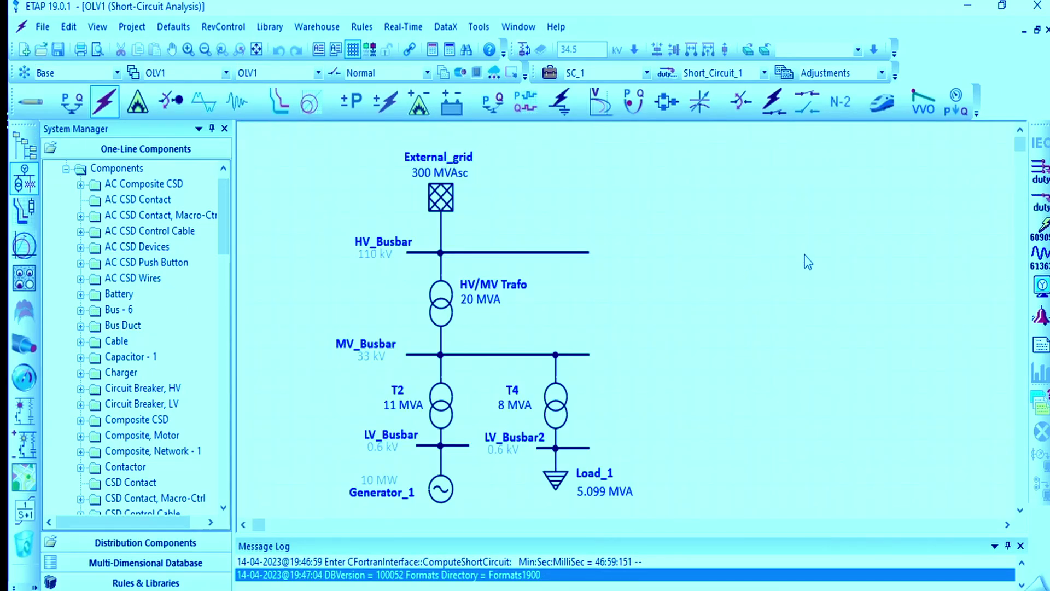
left_click(1042, 176)
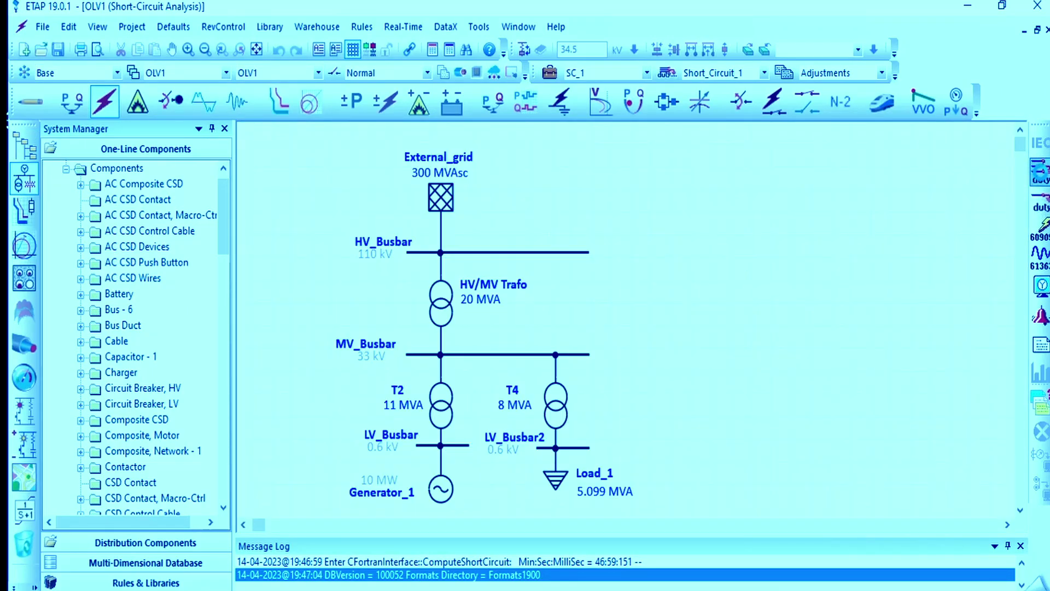
left_click(1041, 172)
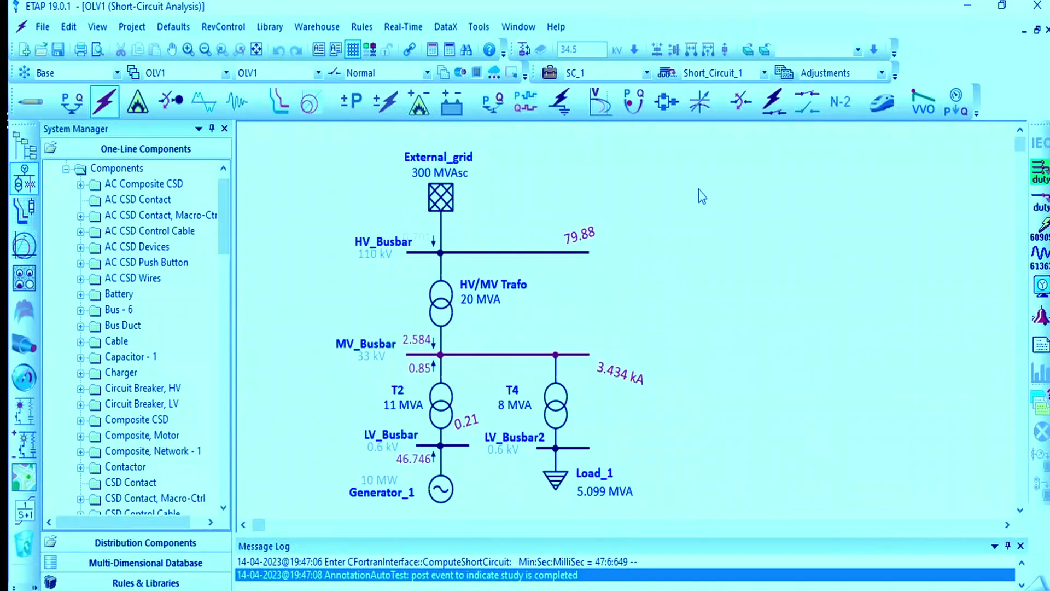
- In study case SC_1, stop faulting MV_Busbar and set LV_Busbar and LV_Busbar2 as the faulted buses
left_click(549, 74)
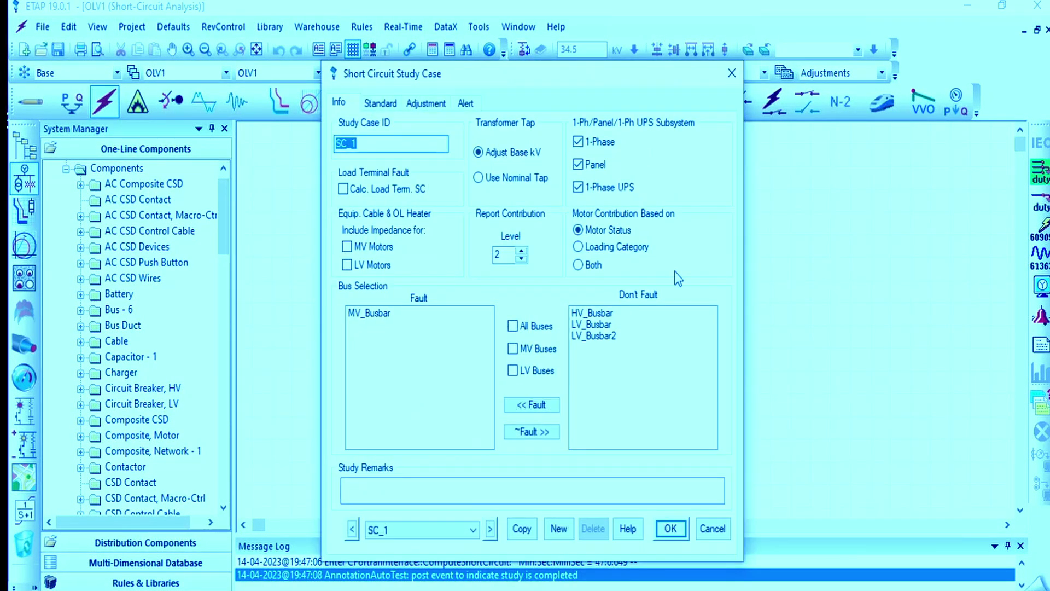
left_click(373, 316)
left_click(532, 435)
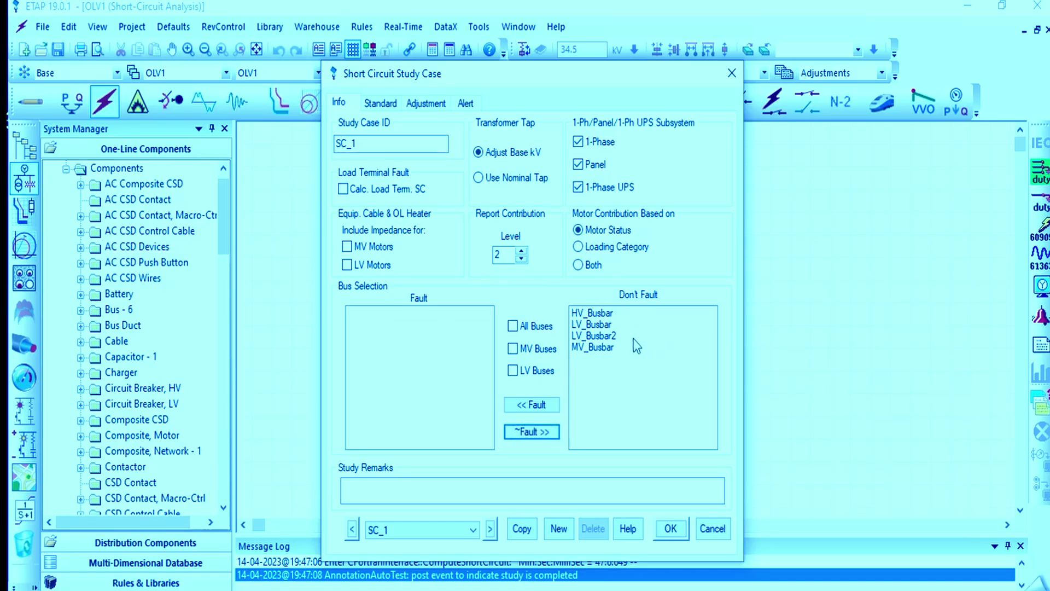
left_click(611, 337)
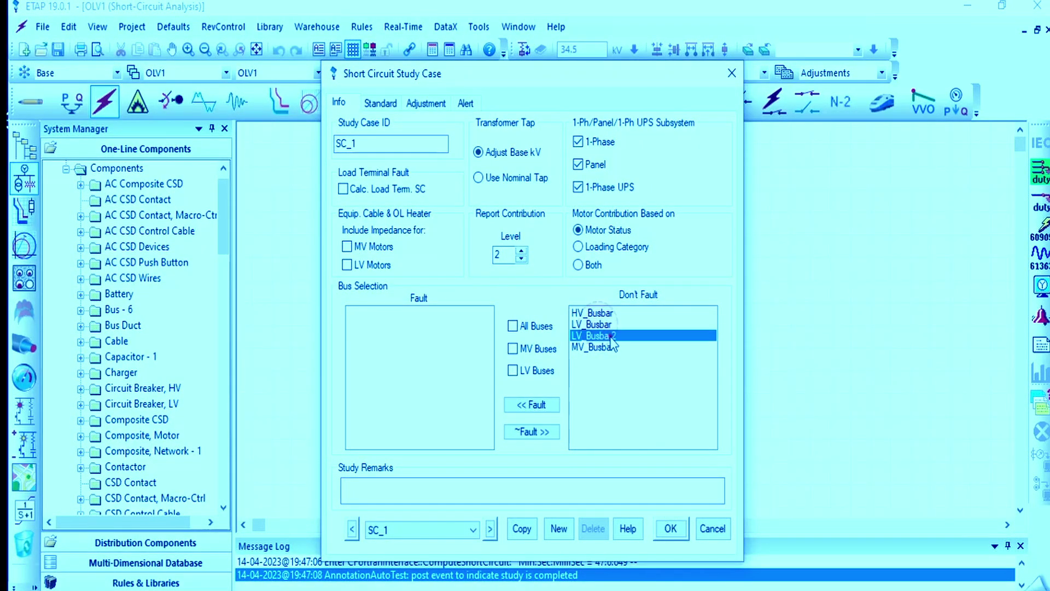
left_click(596, 324)
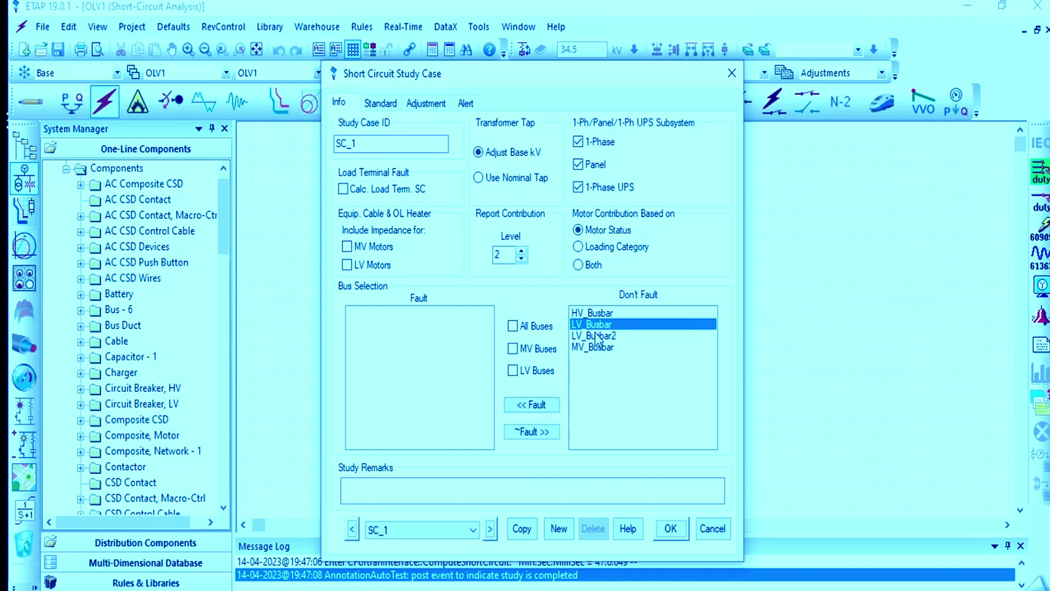
left_click(599, 335, "shift")
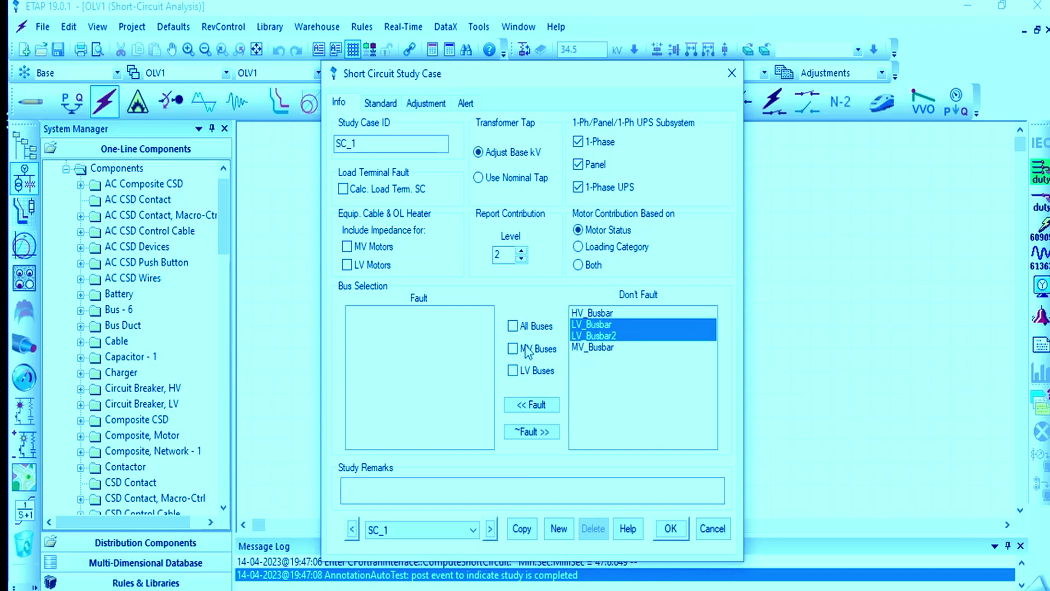
left_click(539, 406)
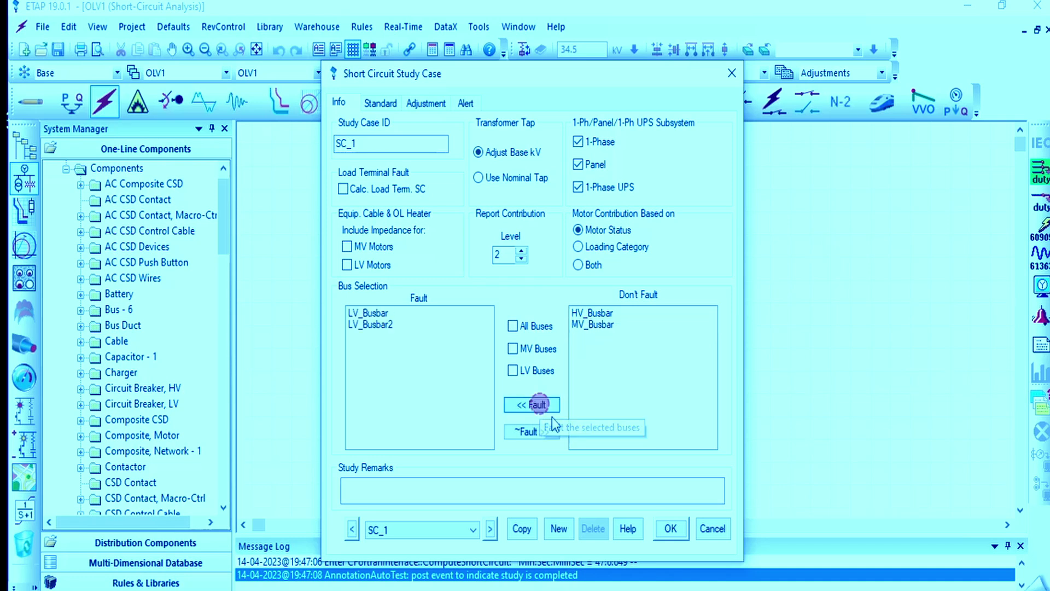
left_click(671, 530)
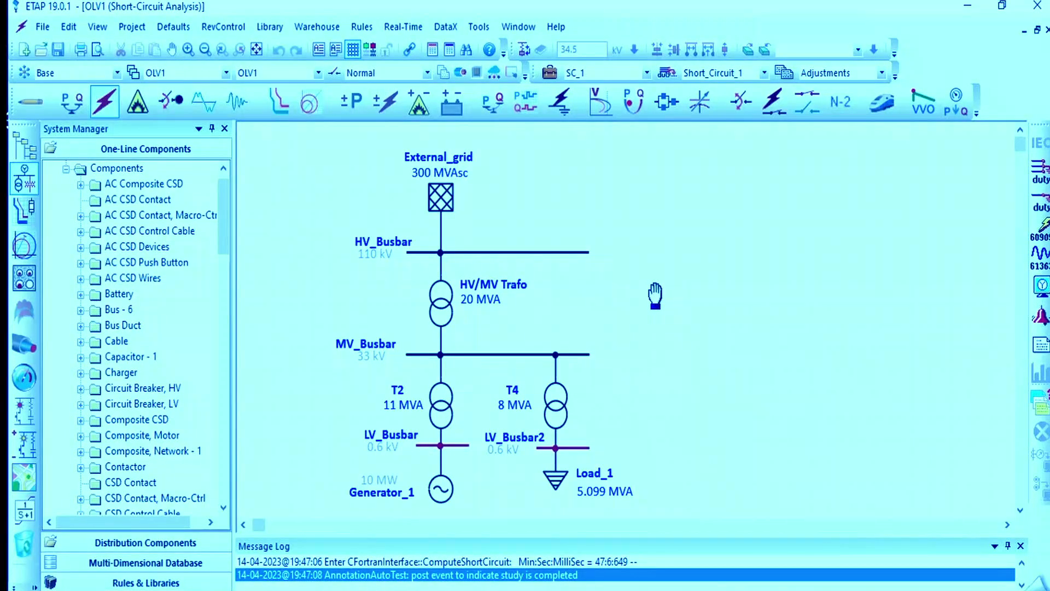
- Run the LG, LL, LLG and 3-phase fault calculation and move LV_Busbar's fault current label clear of the Load_1 symbol
left_click_drag(635, 288, 688, 341)
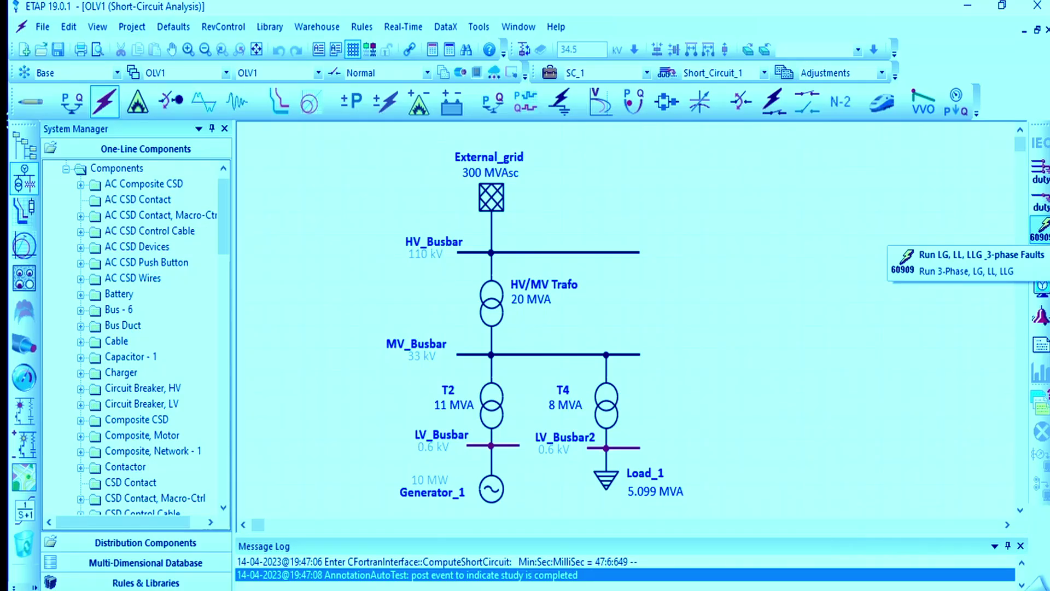
left_click(1039, 227)
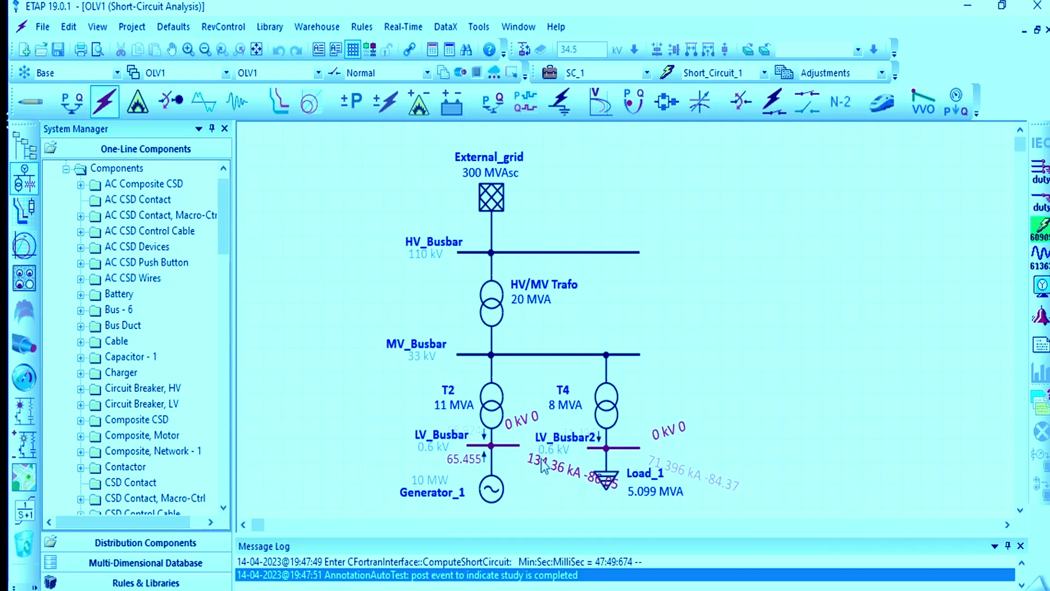
left_click_drag(557, 480, 560, 482)
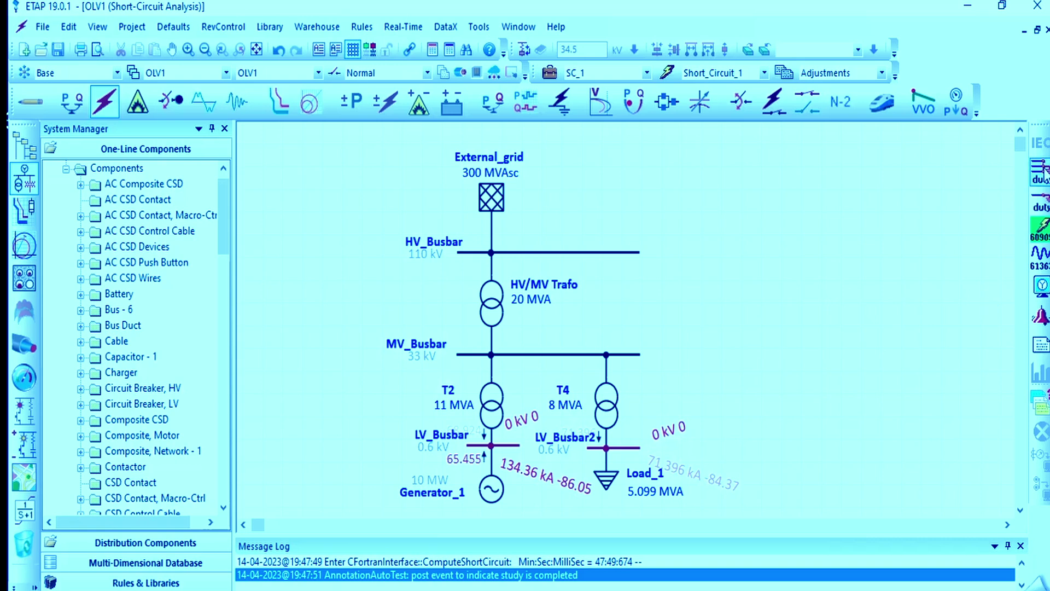
- Run the 3-phase device duty calculation, rerunning it after moving LV_Busbar2's fault current label above the Load_1 text
left_click(1041, 170)
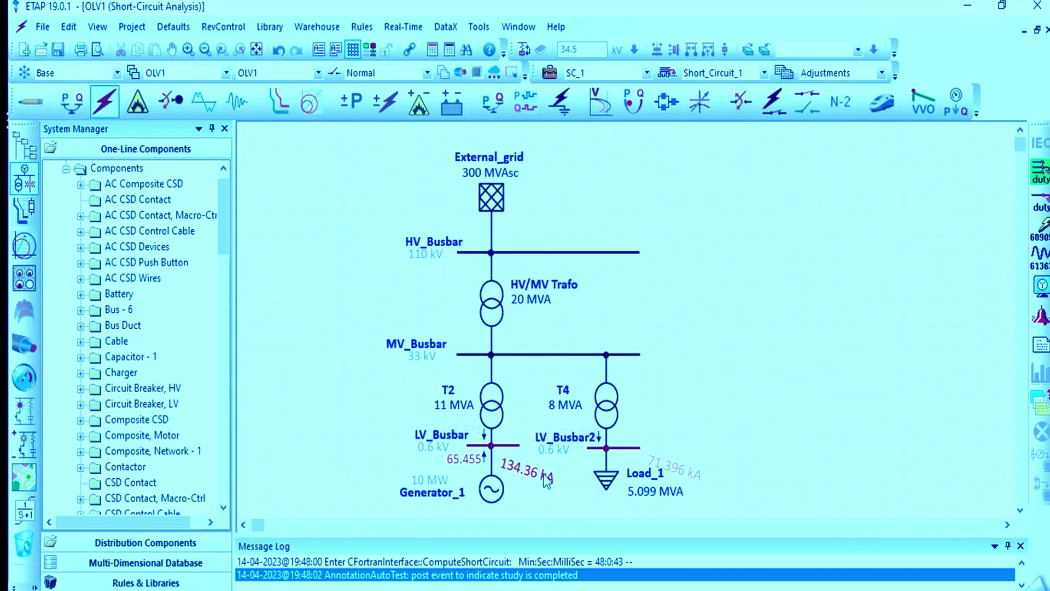
left_click(692, 479)
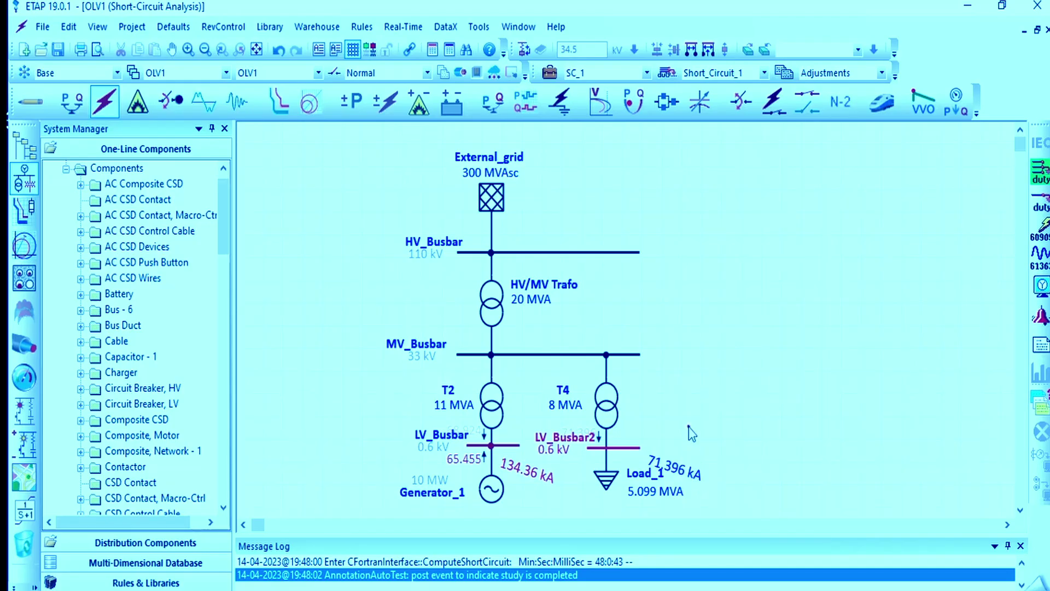
left_click_drag(698, 484, 697, 455)
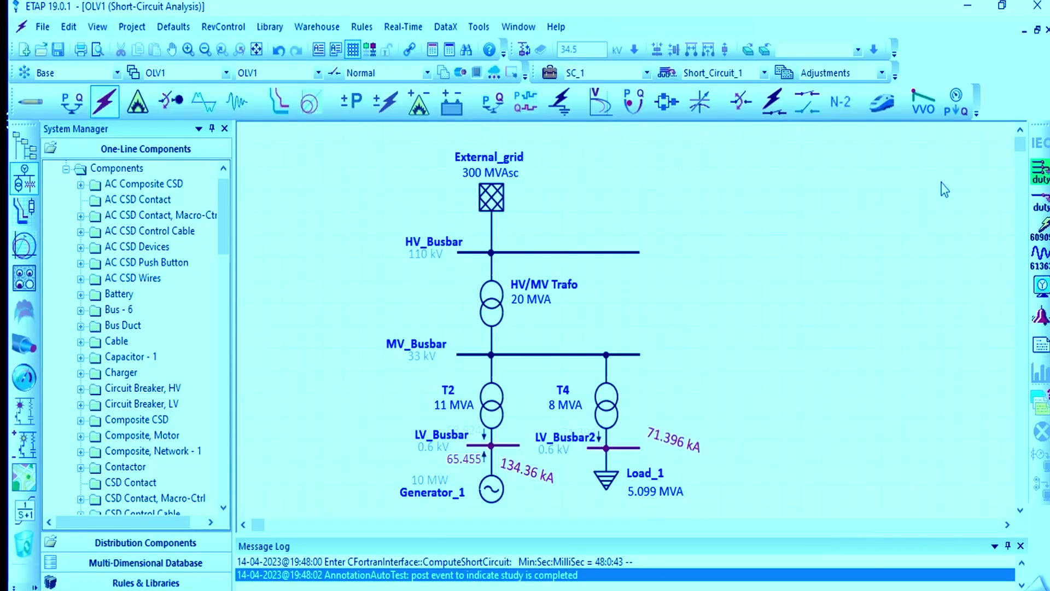
left_click(1034, 173)
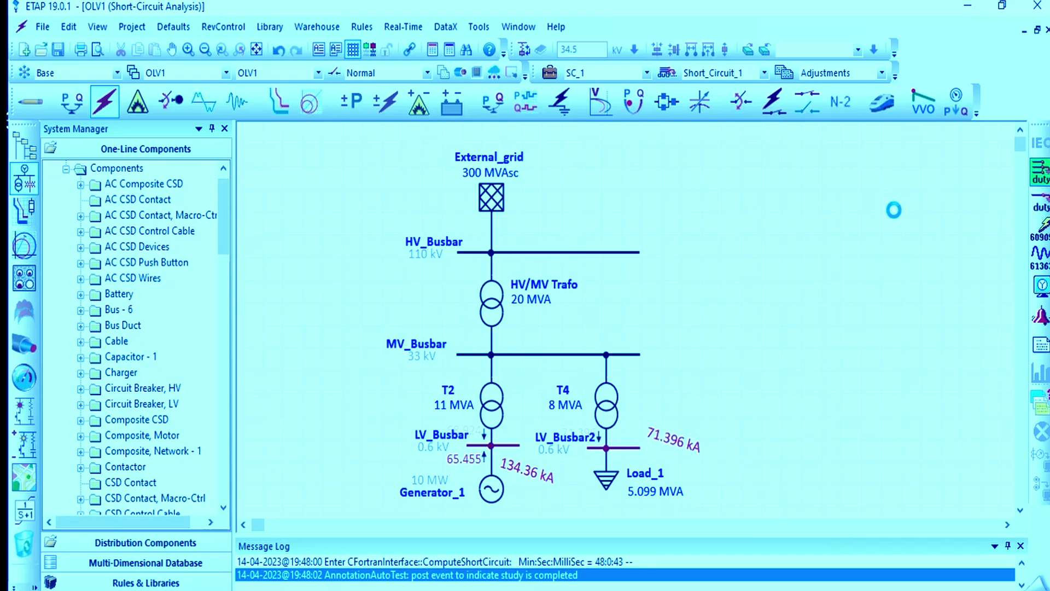